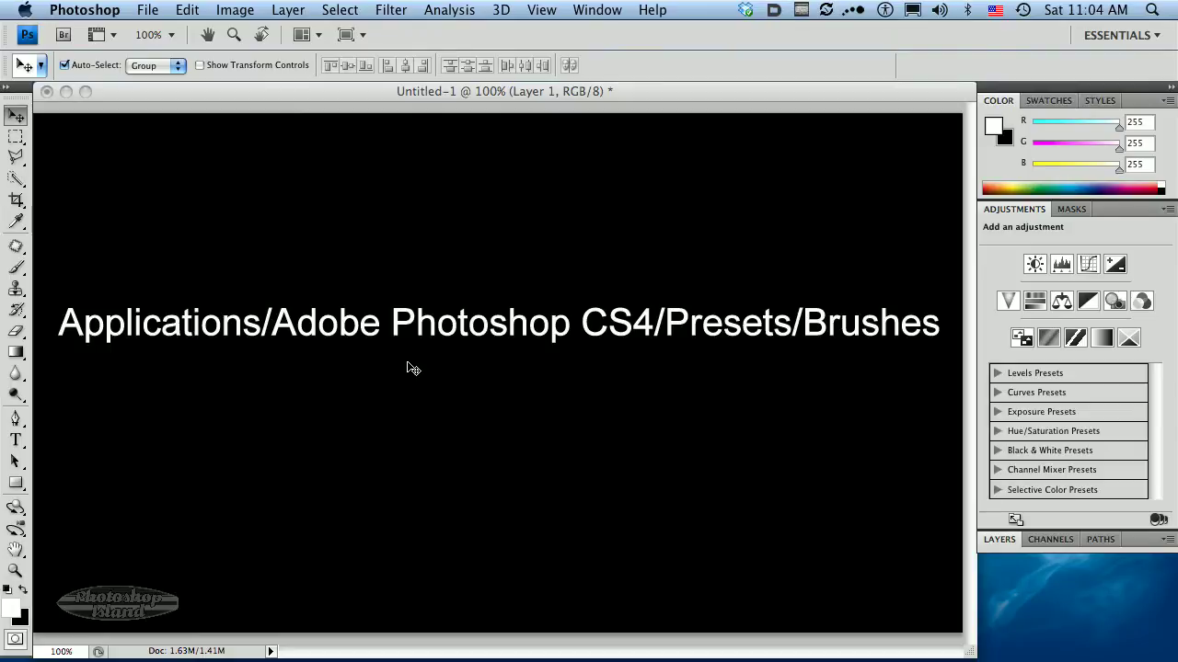
With the Brush tool active, show the Brush Preset picker's options menu of brush libraries
left_click(17, 269)
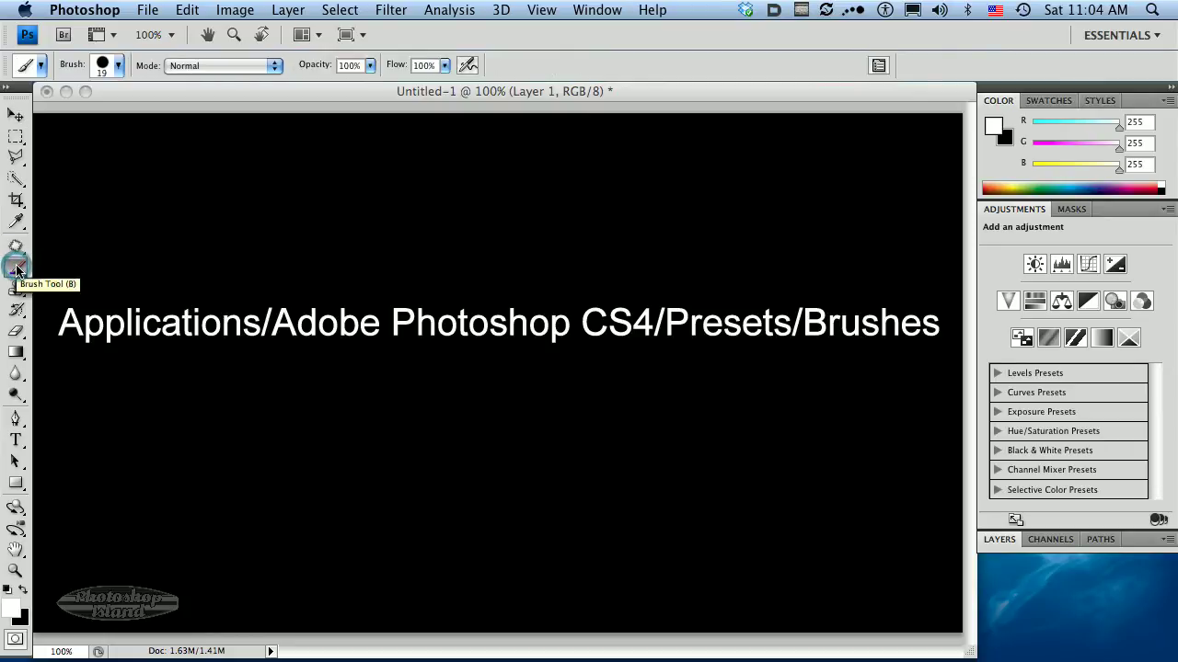
left_click(119, 68)
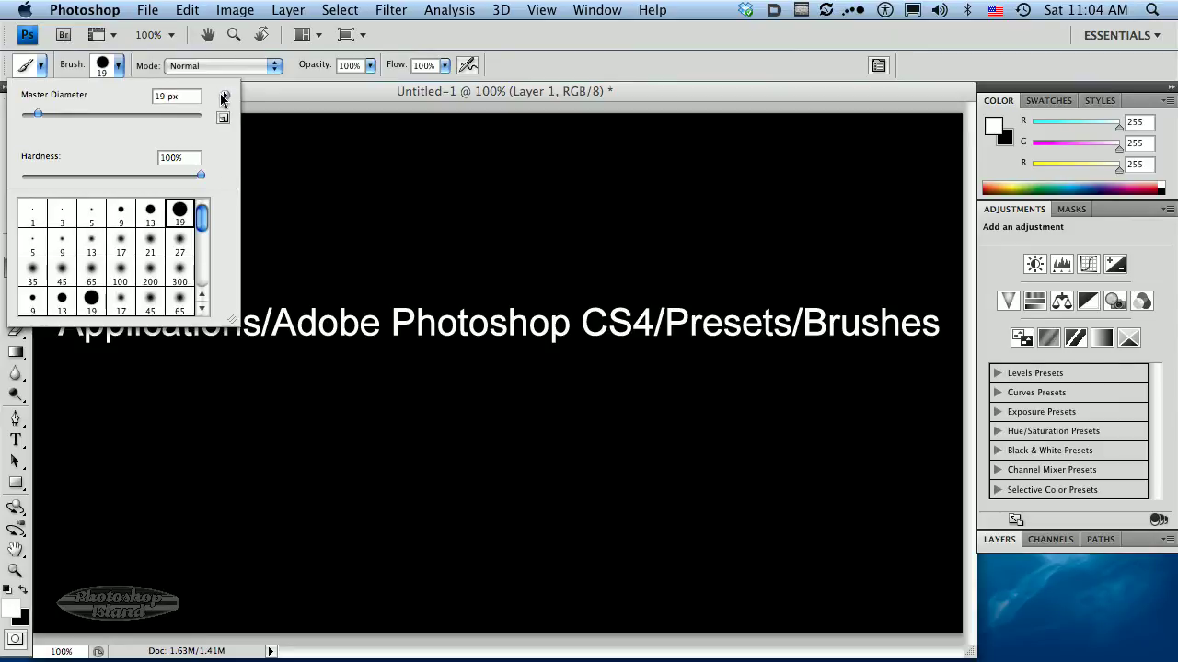
left_click(222, 98)
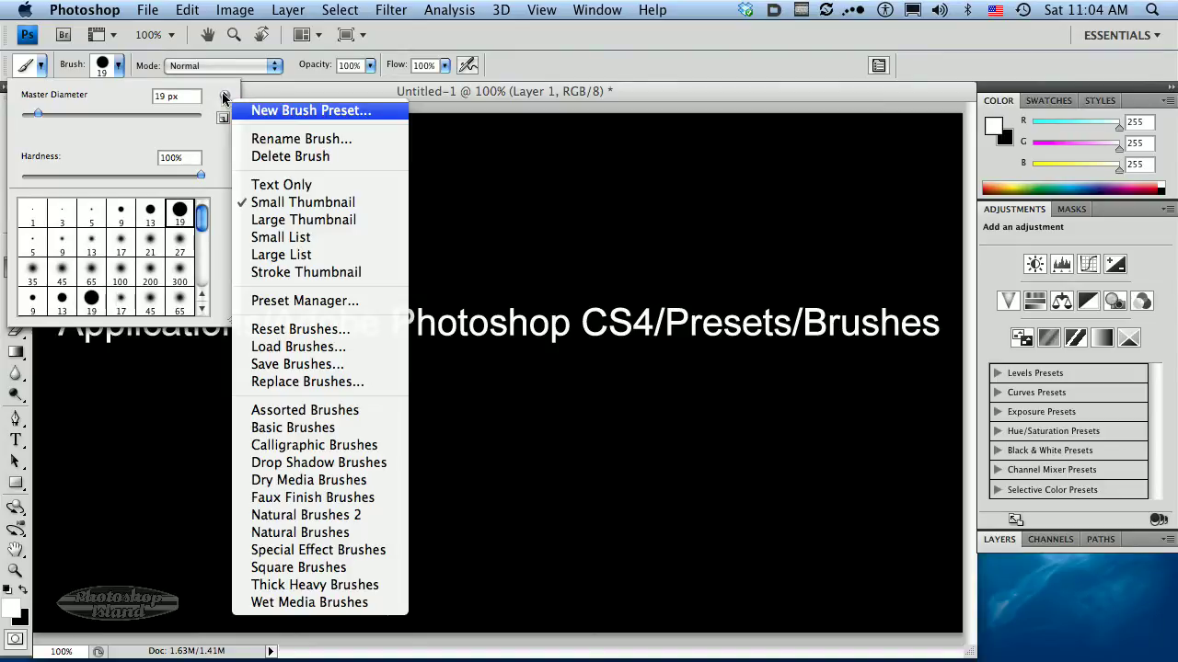
Open Load Brushes and browse to the Presets/Brushes folder
left_click(270, 354)
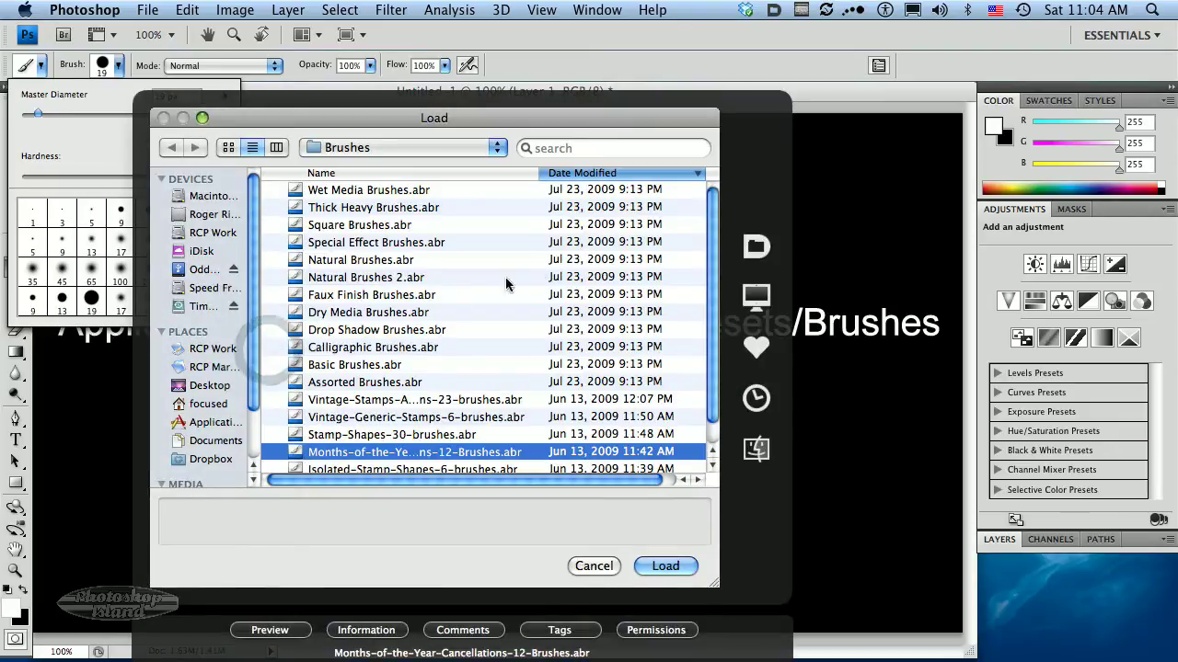
left_click(421, 146)
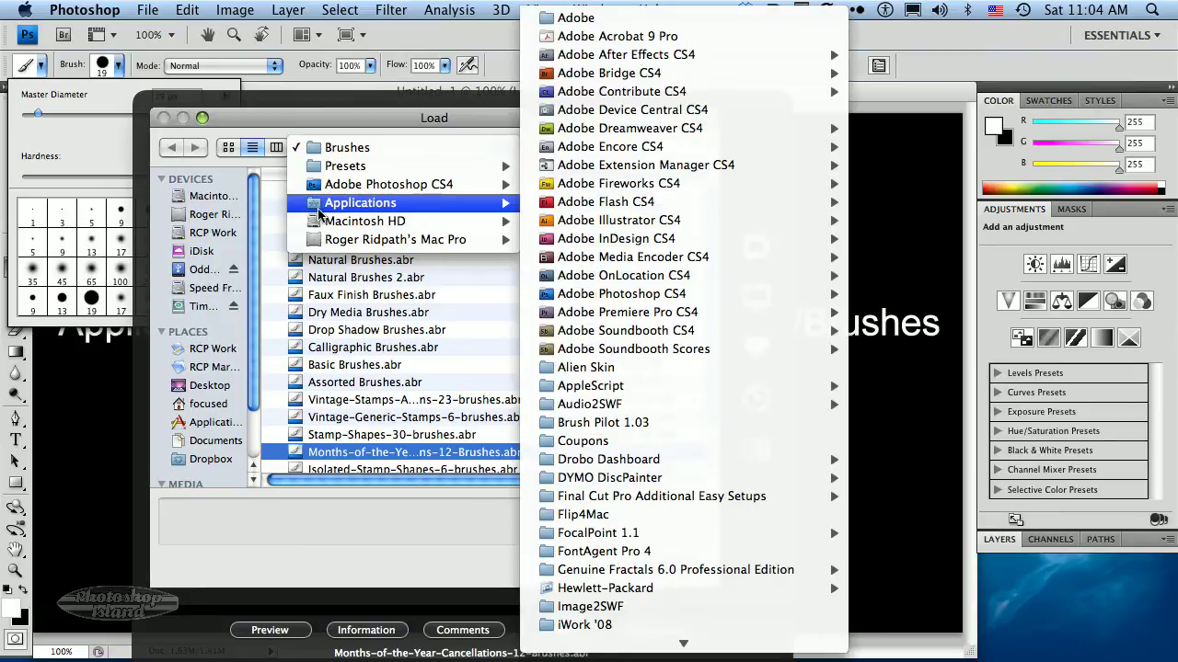
mouse_move(317, 191)
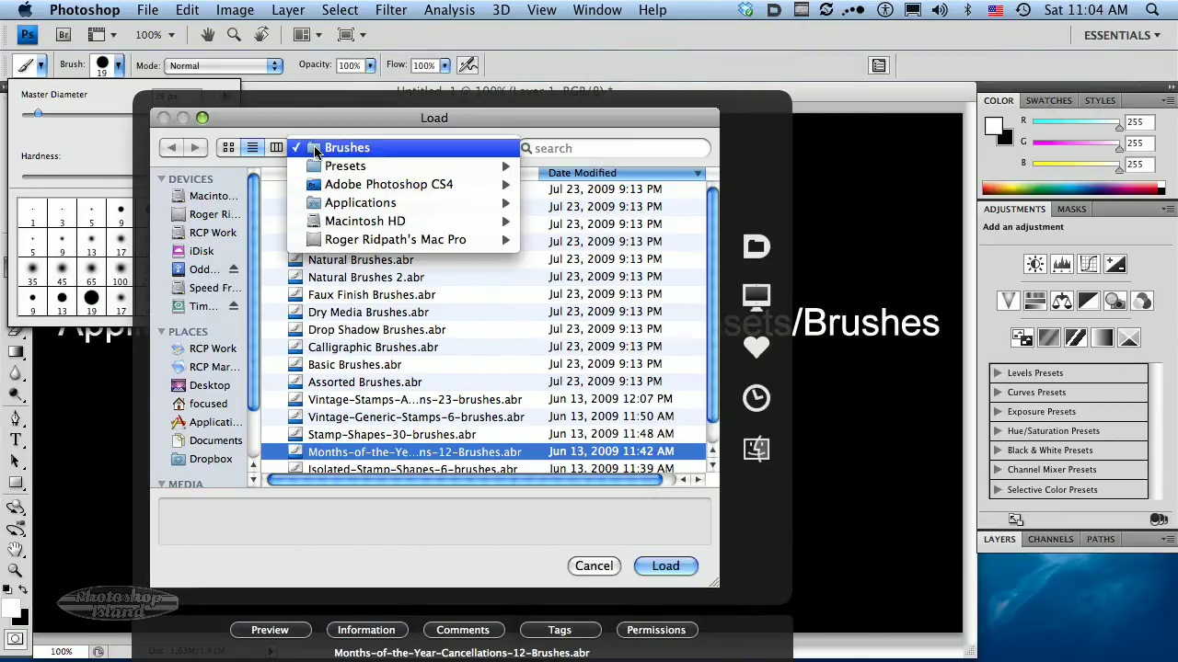
left_click(316, 150)
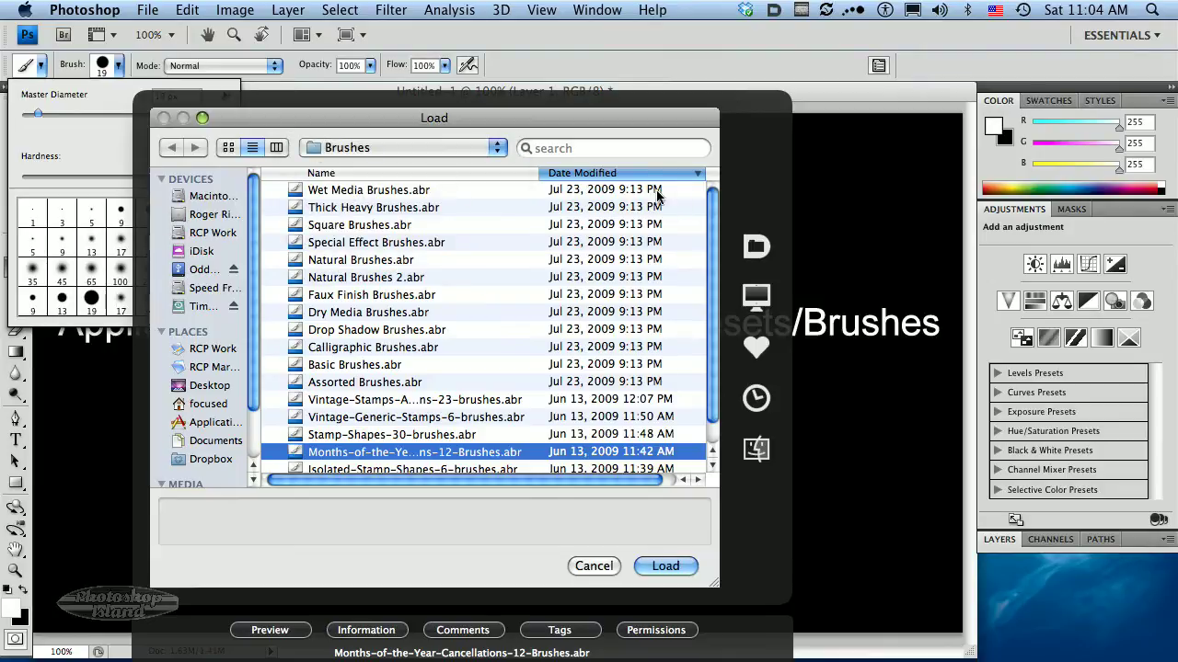
Select Stamp-Shapes-30-brushes.abr from the .abr brush files
left_click(698, 191)
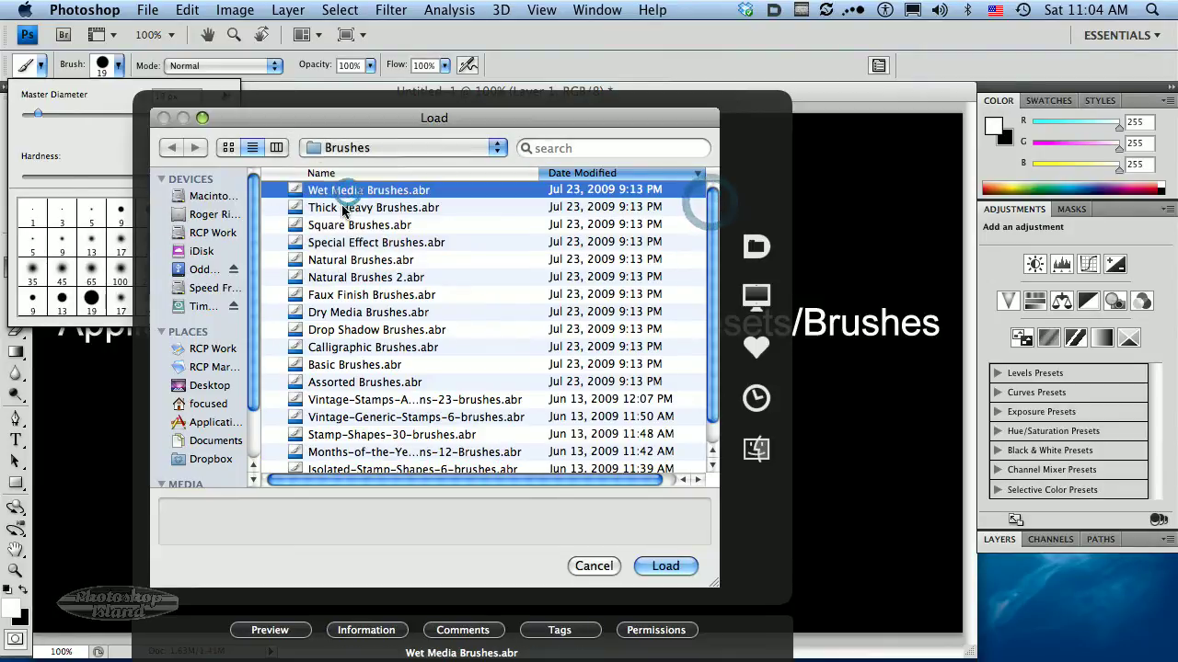
left_click(347, 207)
left_click(346, 226)
left_click(348, 242)
left_click(349, 260)
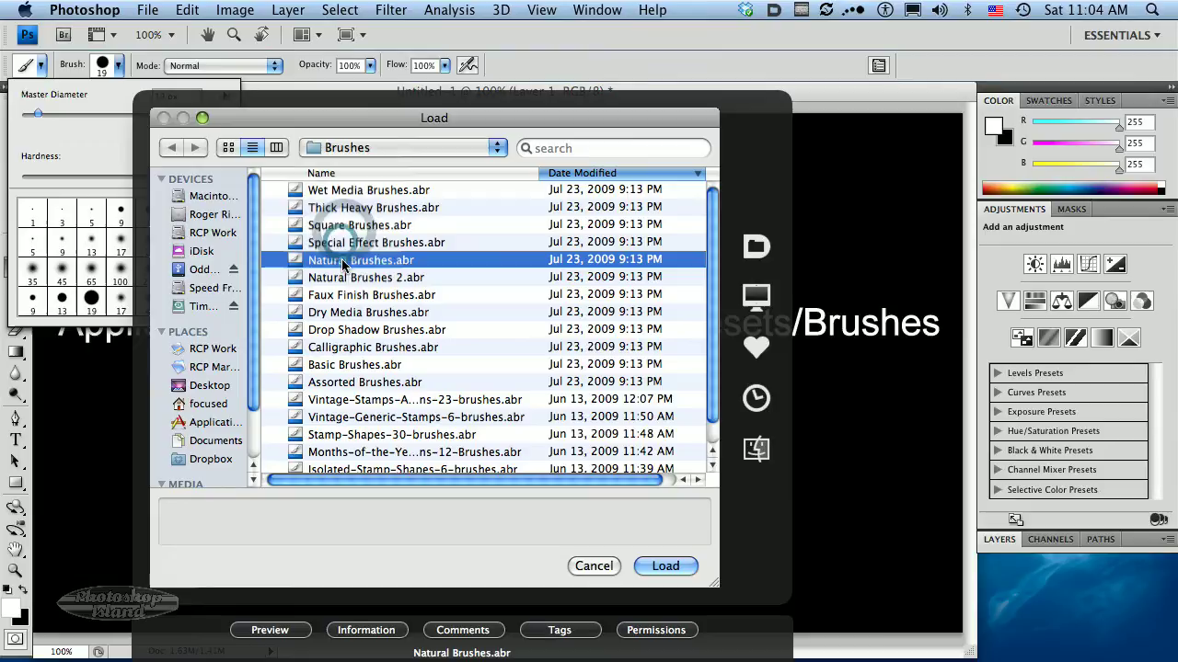
left_click(354, 276)
left_click(397, 399)
scroll(408, 430, "down", 1)
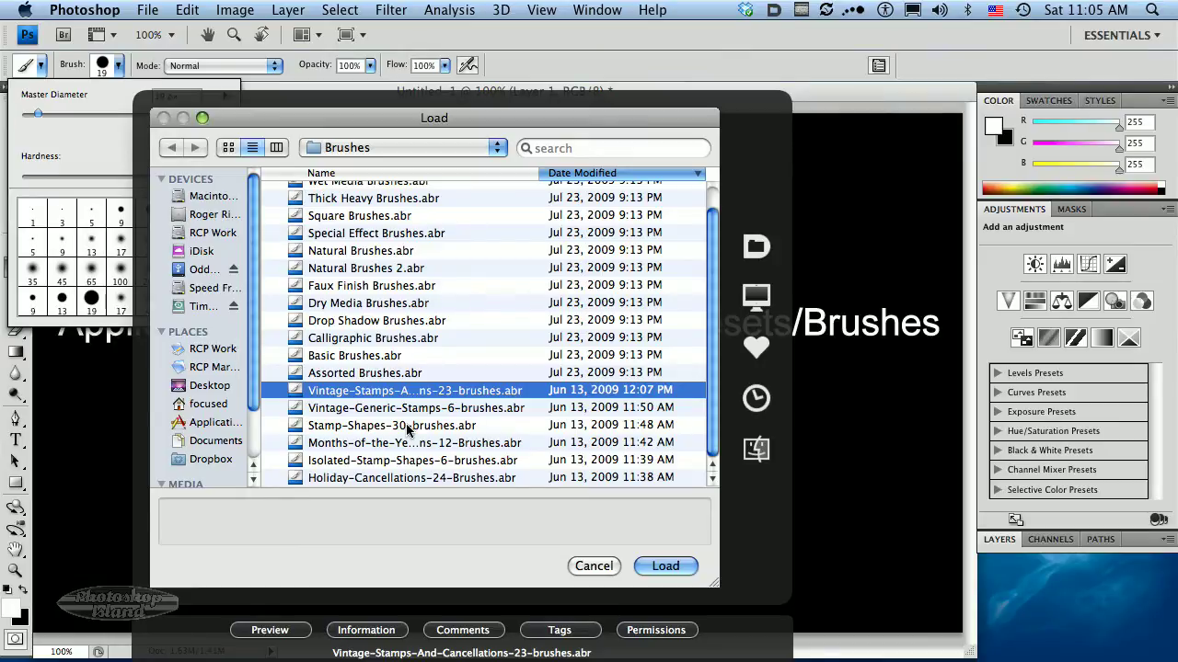
left_click(329, 426)
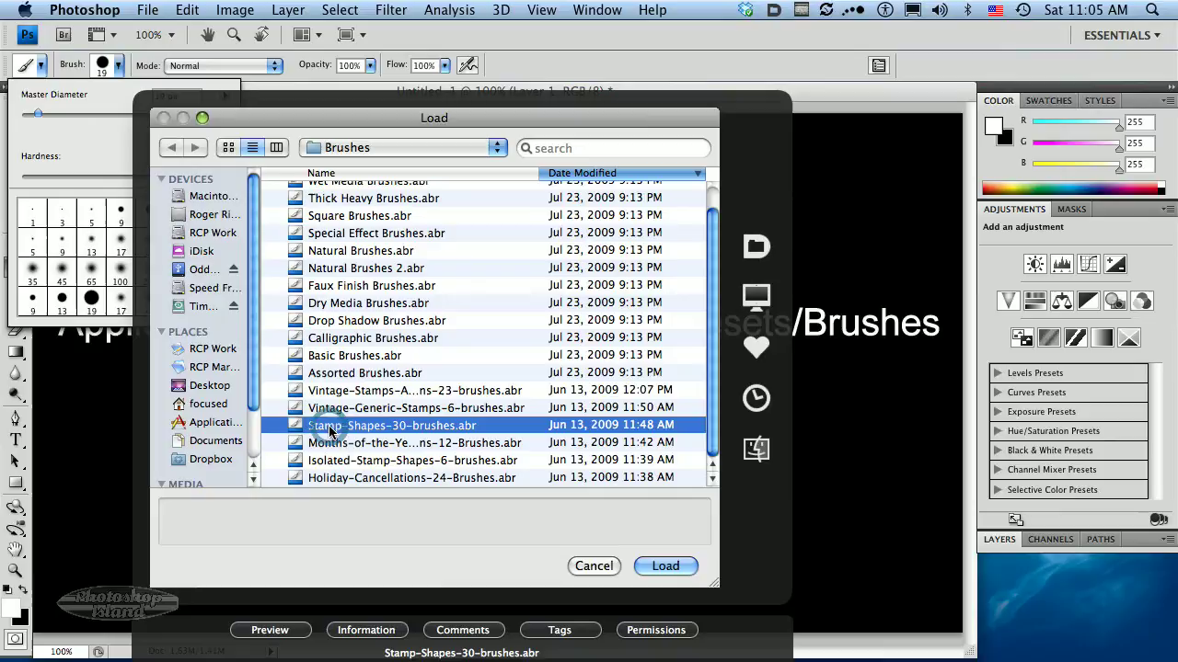
Load the stamp-shapes set and scroll to the new 1380–2499 px brush tips at the end
left_click(665, 566)
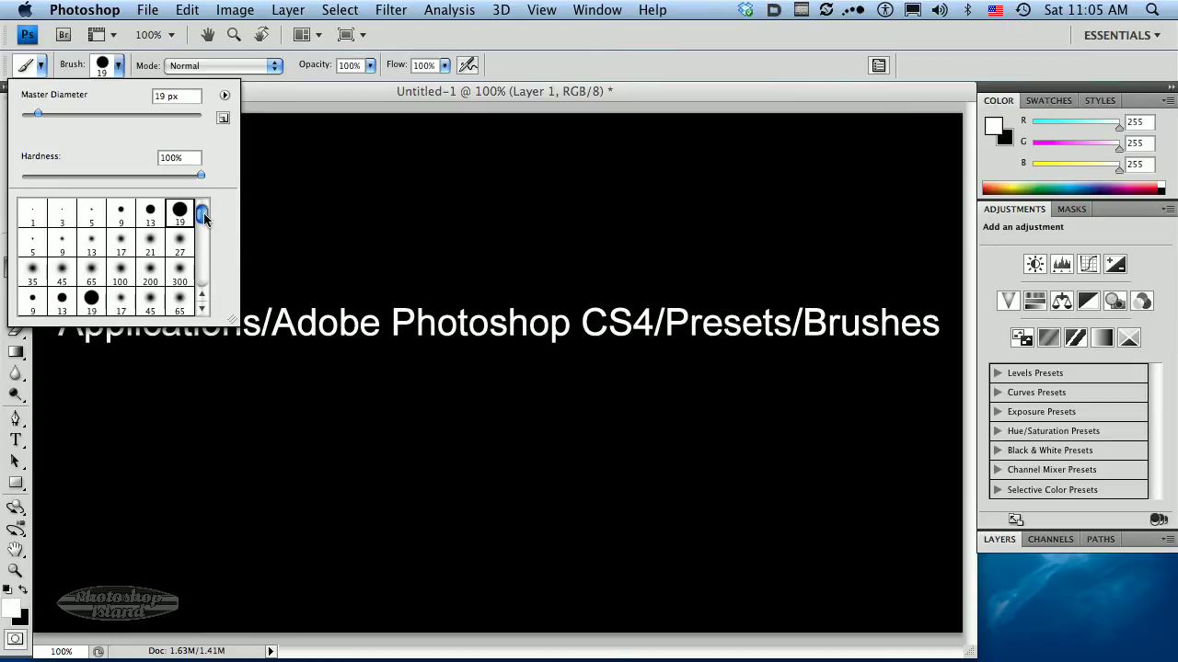
mouse_move(203, 213)
left_mouse_down()
mouse_move(202, 233)
mouse_move(153, 255)
left_mouse_up()
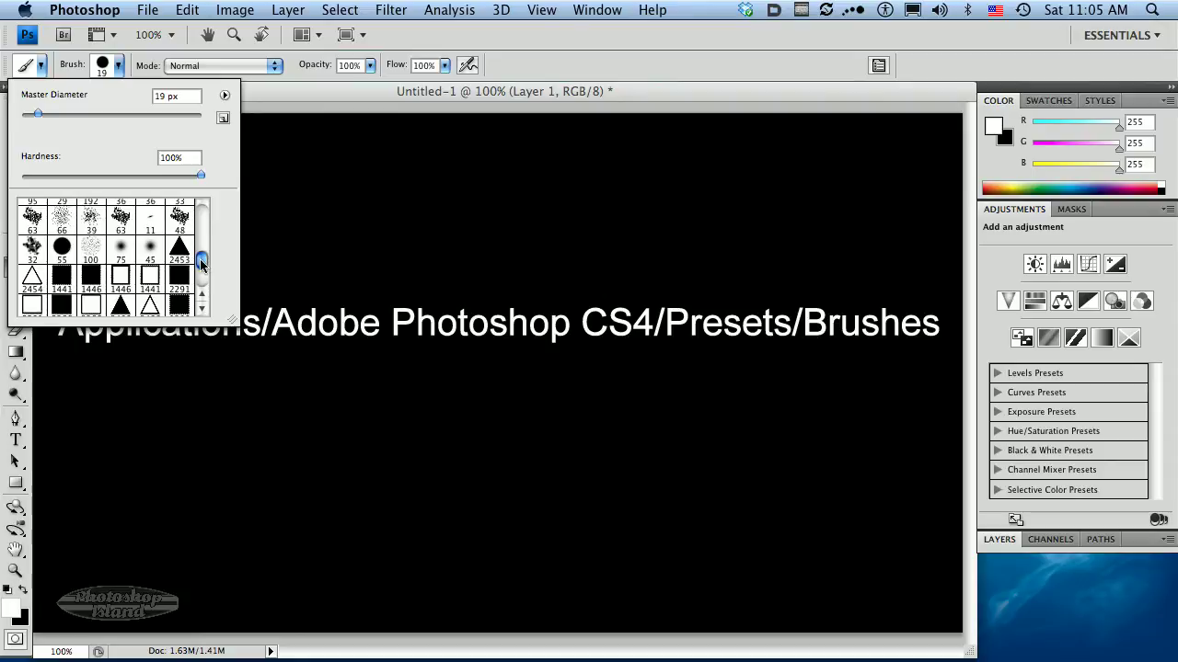
left_click_drag(200, 260, 200, 264)
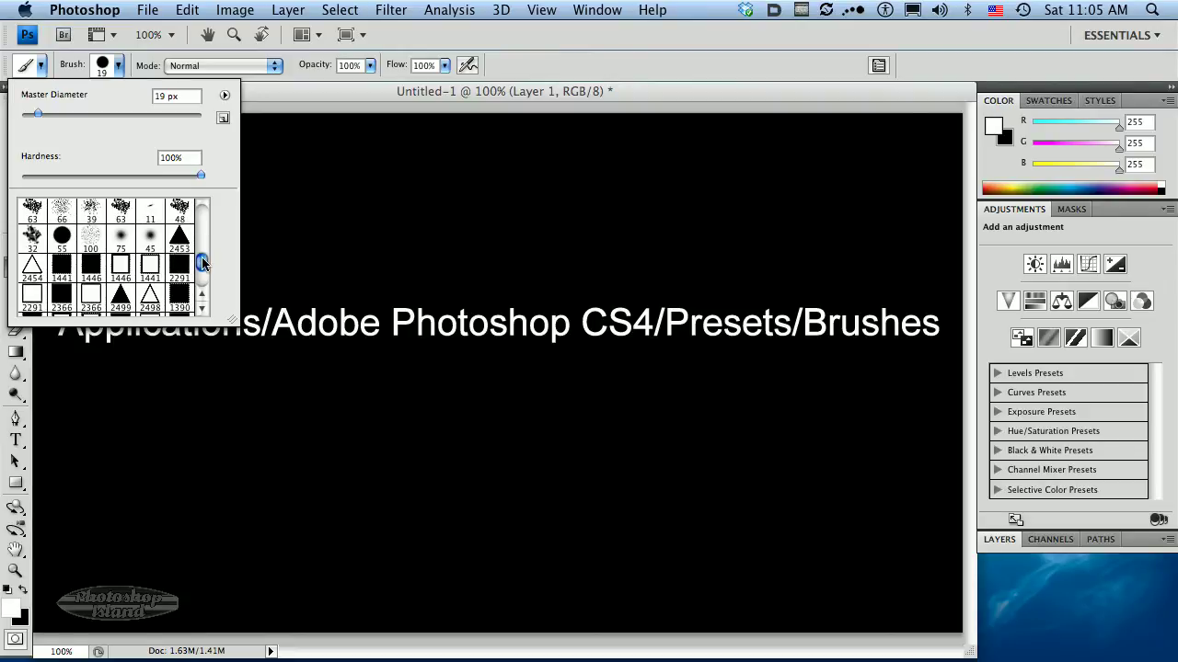
mouse_move(201, 264)
left_mouse_down()
mouse_move(202, 288)
mouse_move(202, 276)
left_mouse_up()
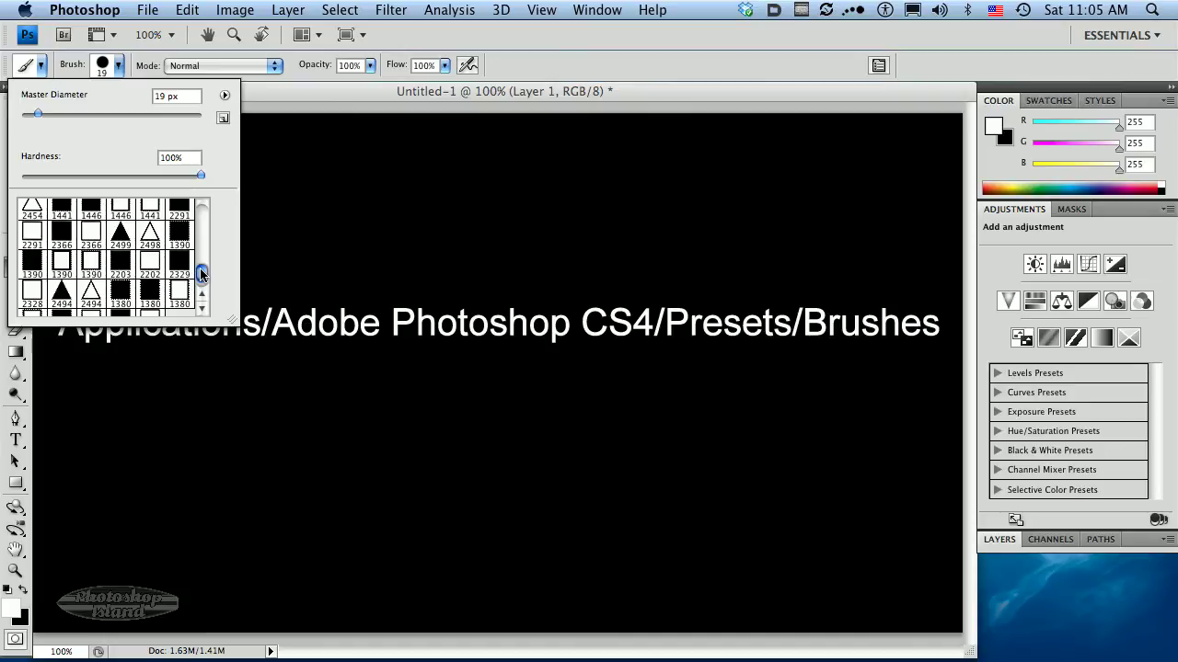
left_click_drag(201, 276, 202, 293)
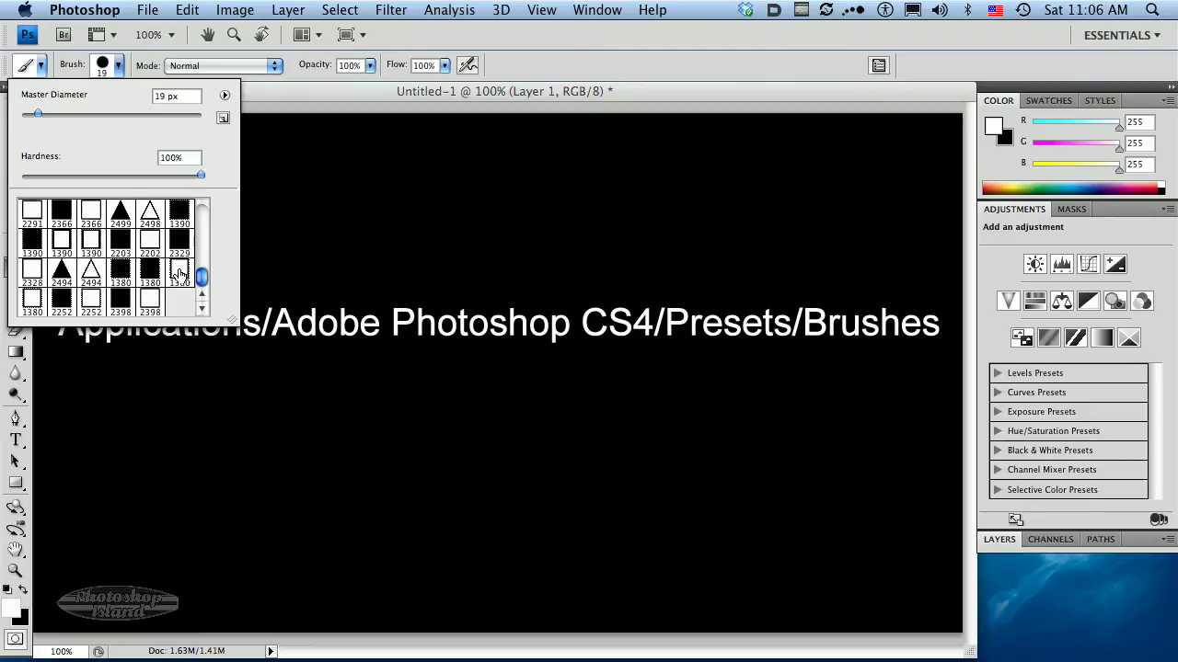
Pick the wavy-edged stamp frame brush and reduce it from 1380 px to 500 px
left_click(179, 273)
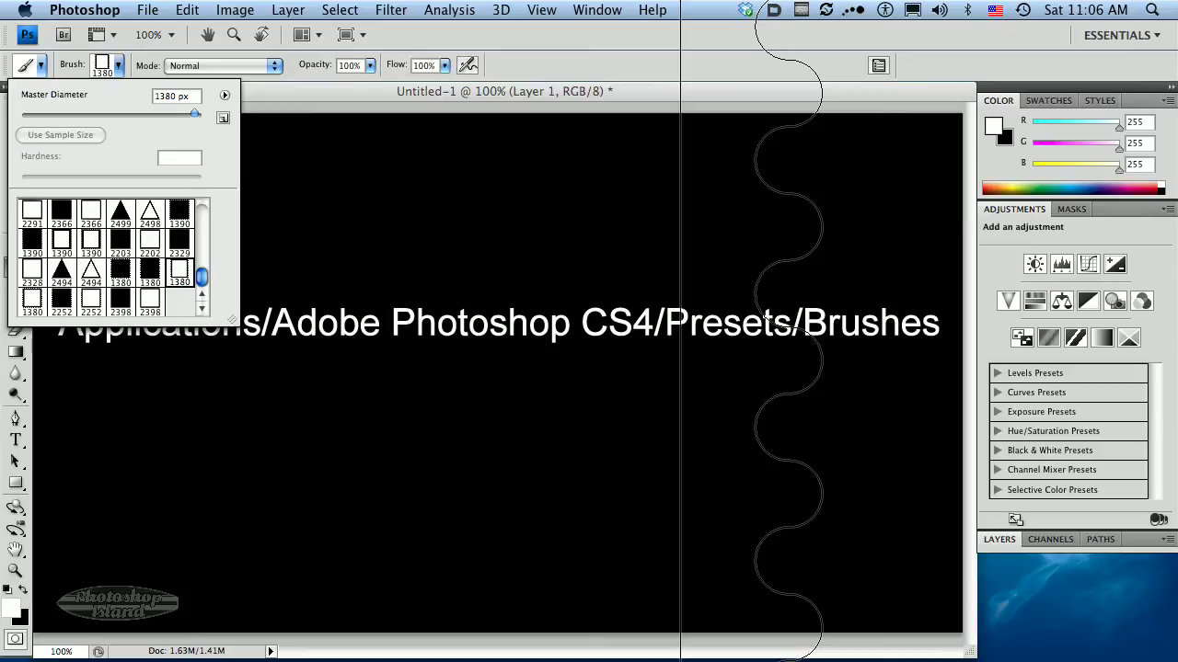
key("bracketleft")
key("bracketleft")
key("bracketleft")
key("bracketleft")
key("bracketright")
key("bracketright")
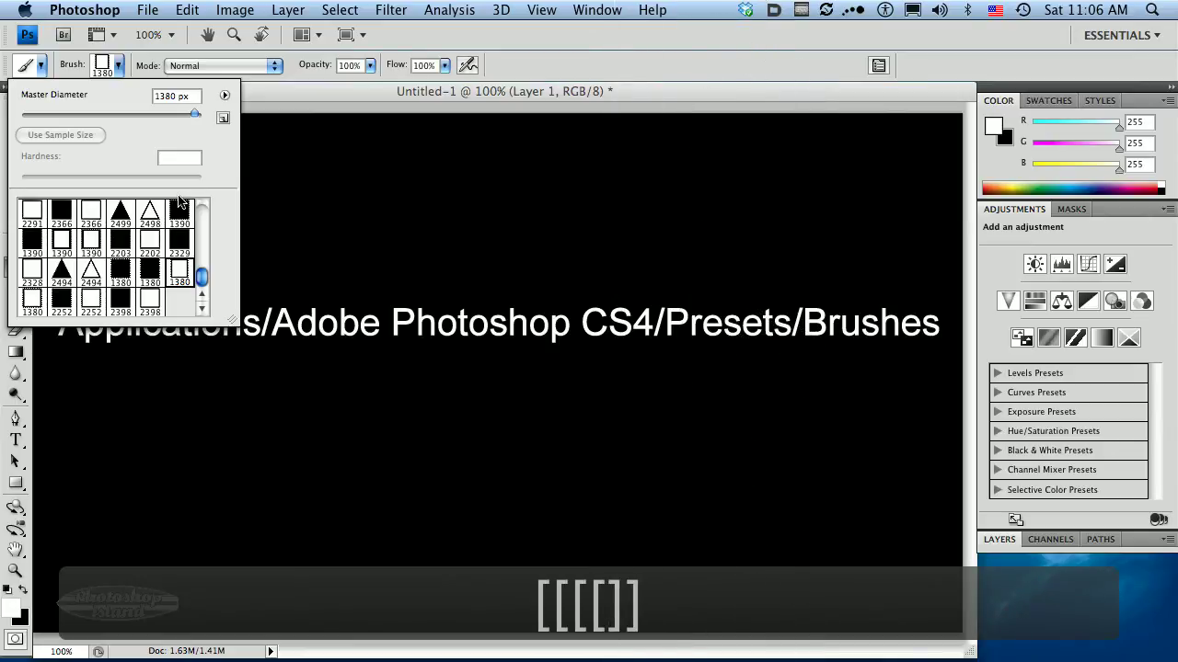
left_click(290, 91)
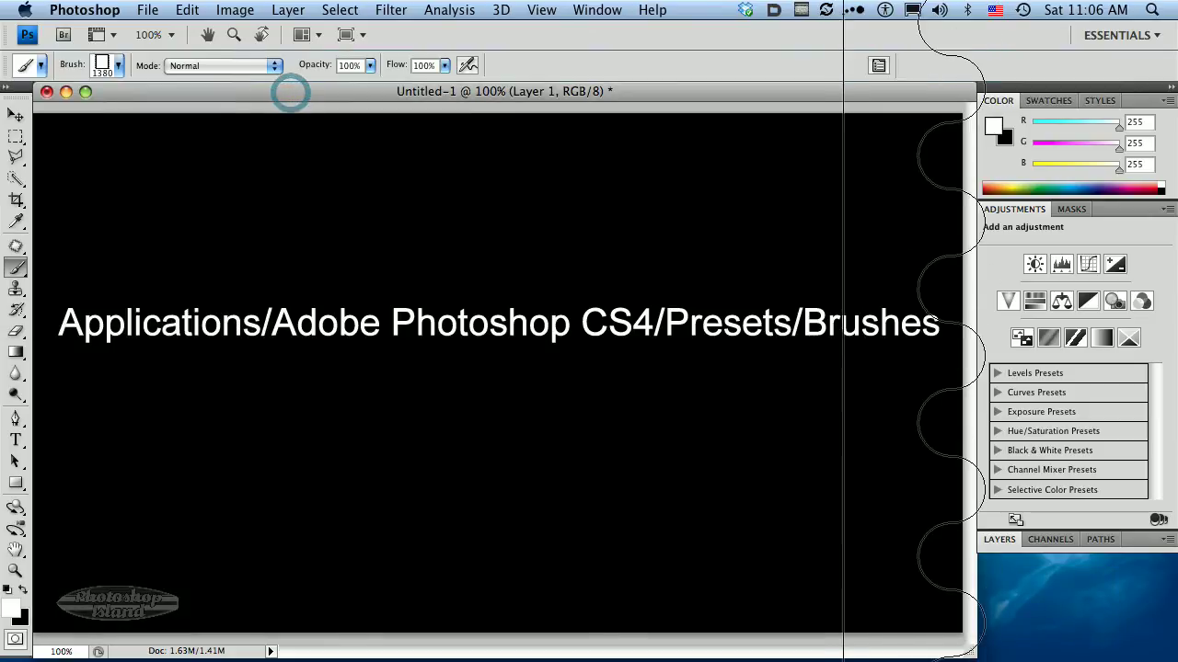
key("bracketleft")
key("bracketleft")
key("bracketleft")
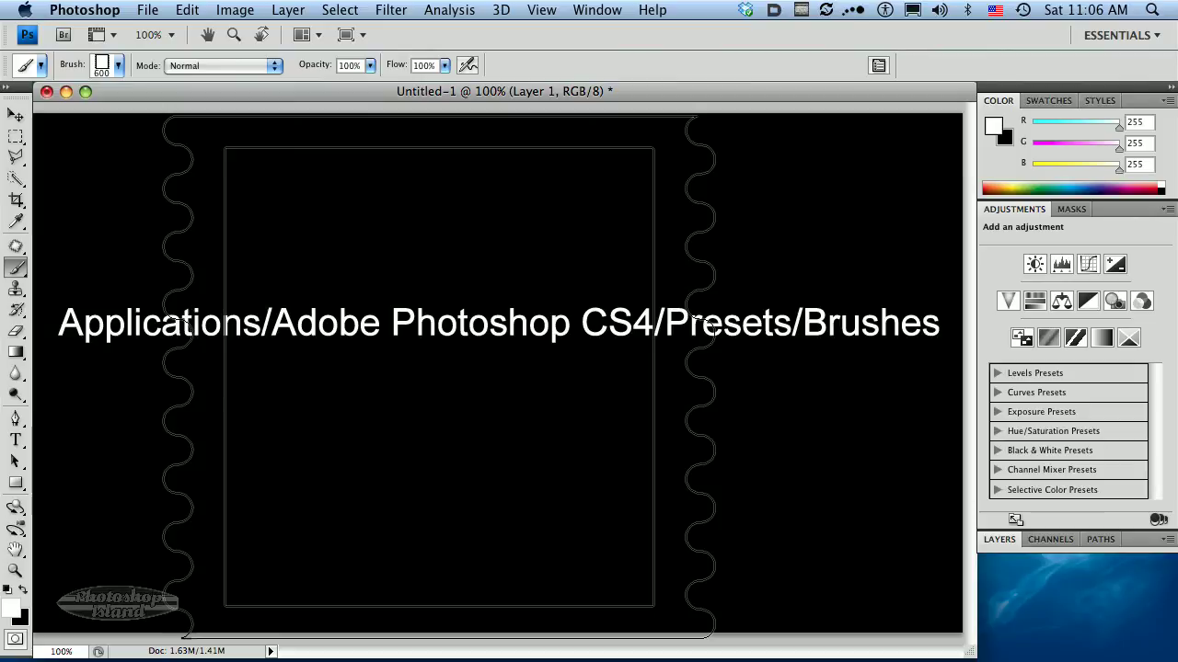
key("bracketleft")
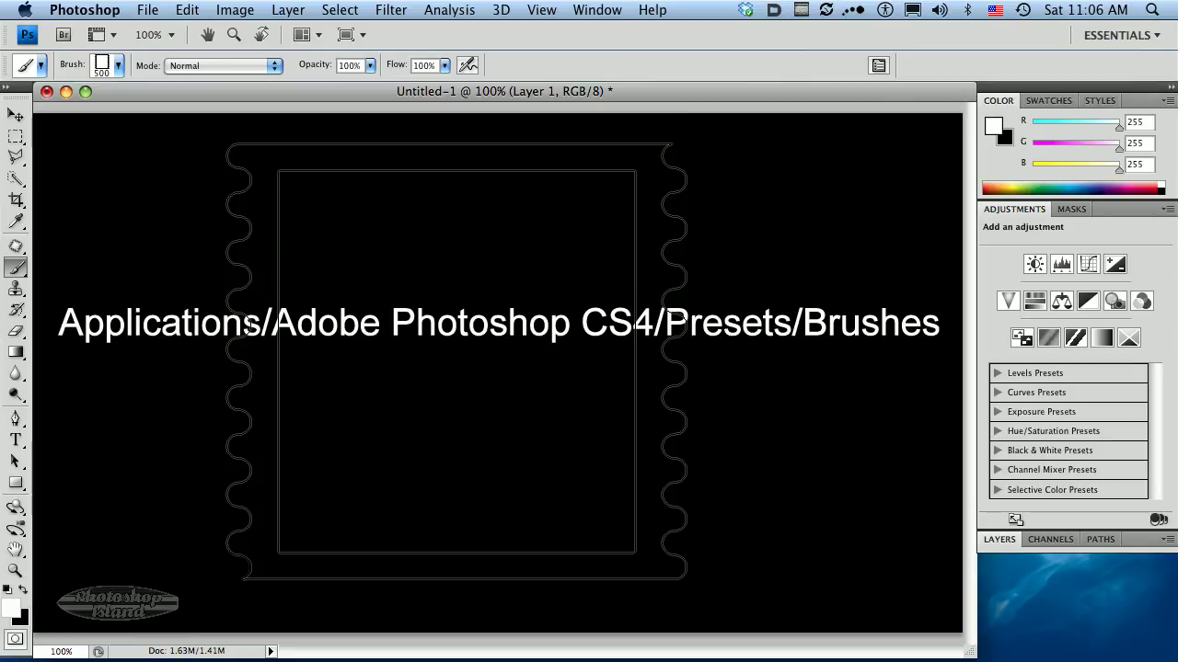
Stamp one white 500 px perforated postage-stamp frame onto the black canvas
left_click(457, 361)
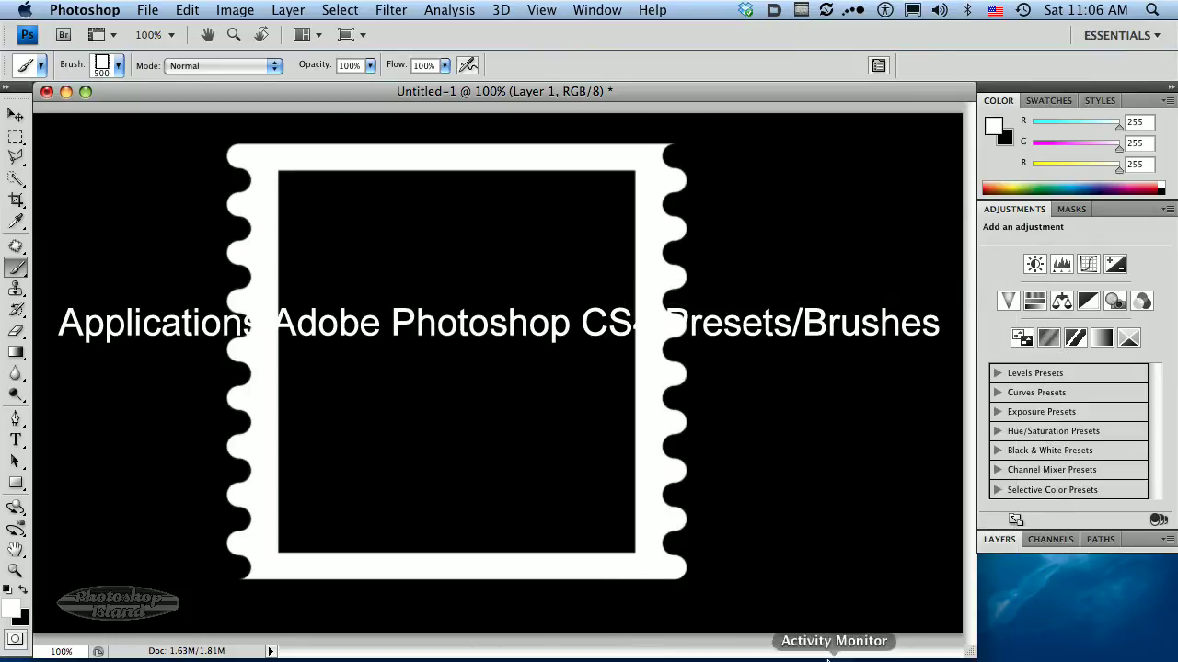
mouse_move(828, 657)
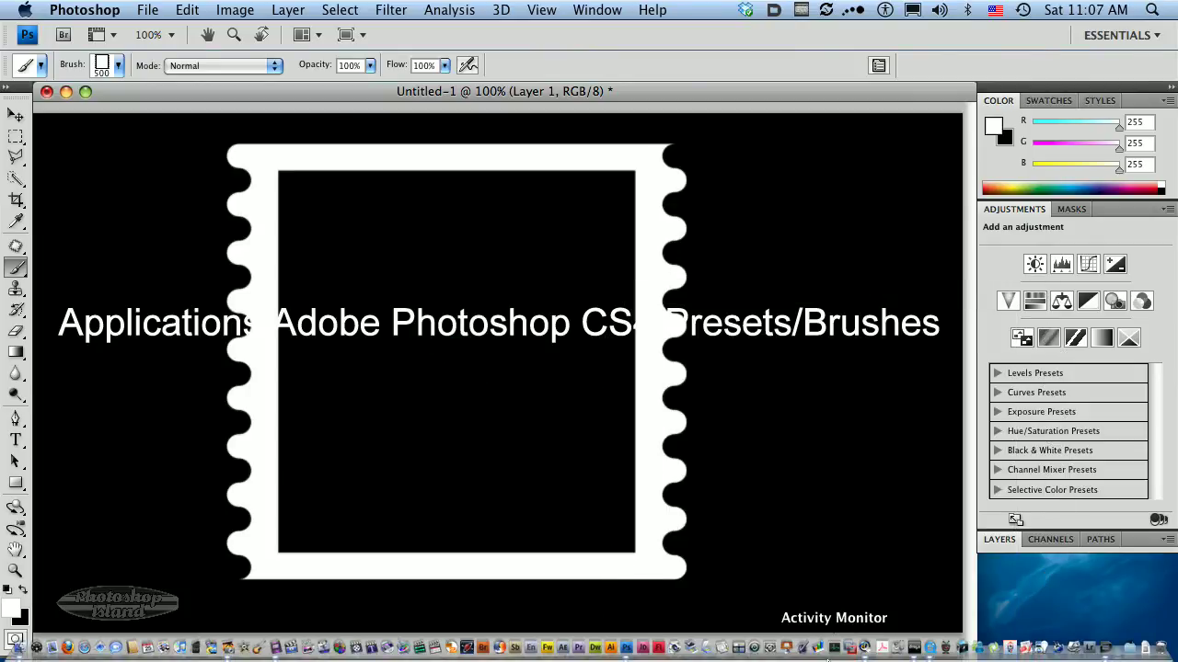